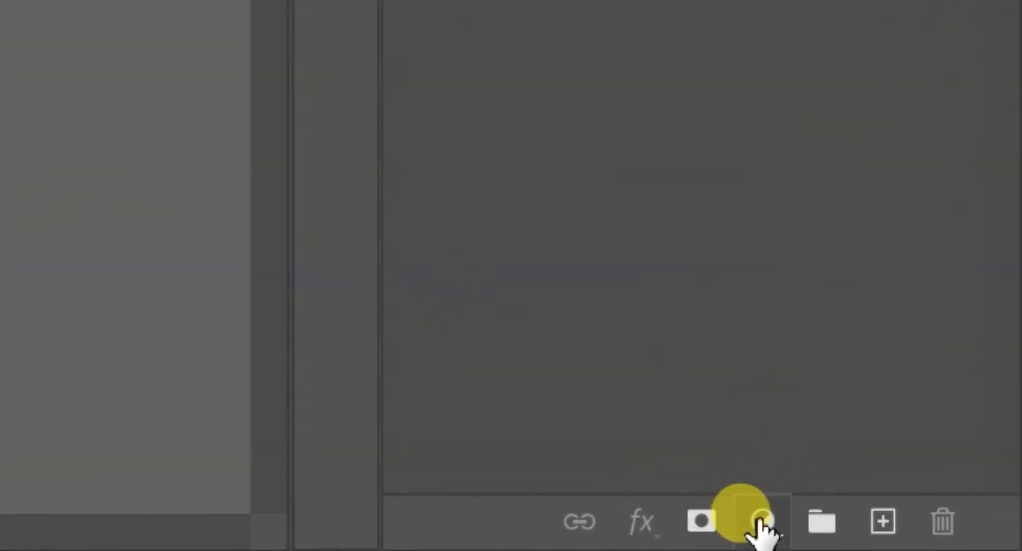
# Add a Curves adjustment layer and pull its curve slightly below the diagonal with three points to darken the portrait
pyautogui.click(763, 521)
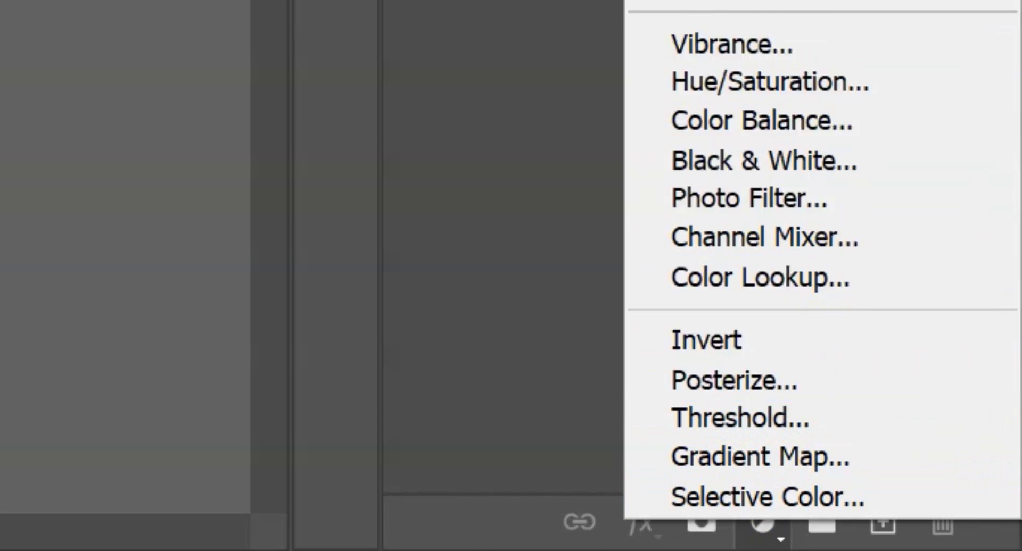
pyautogui.press('Escape')
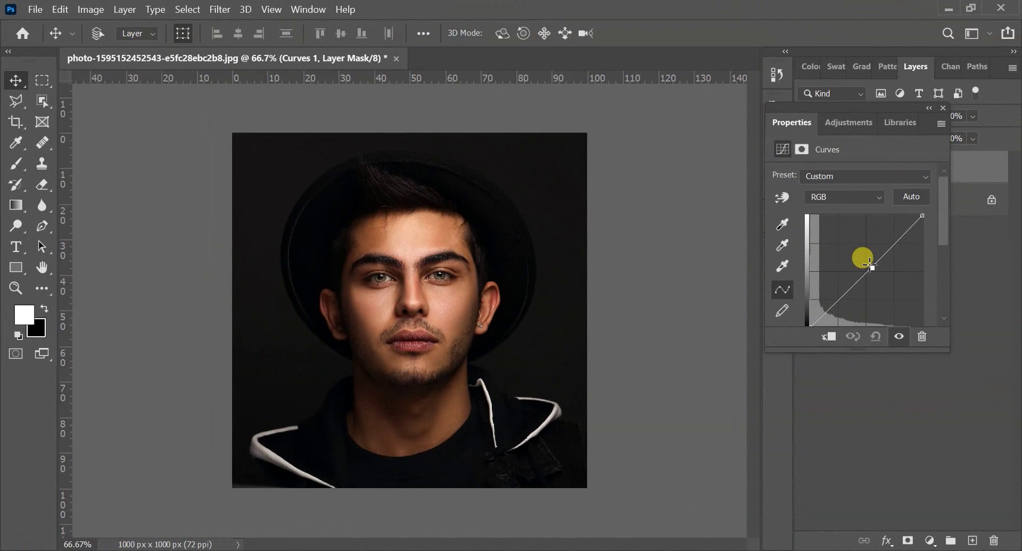
pyautogui.moveTo(869, 263); pyautogui.dragTo(873, 271)
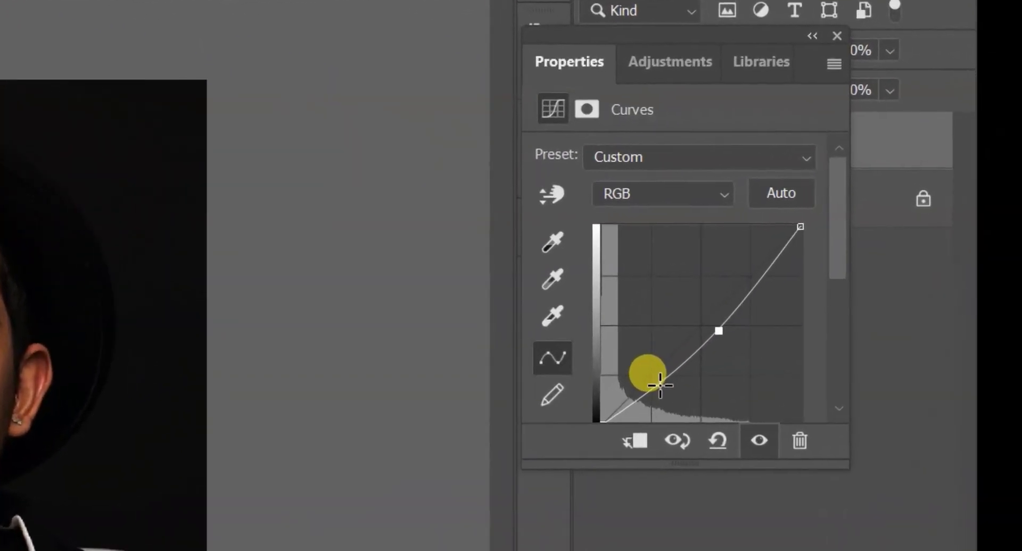
pyautogui.moveTo(841, 302); pyautogui.dragTo(844, 307)
pyautogui.moveTo(658, 385); pyautogui.dragTo(670, 364)
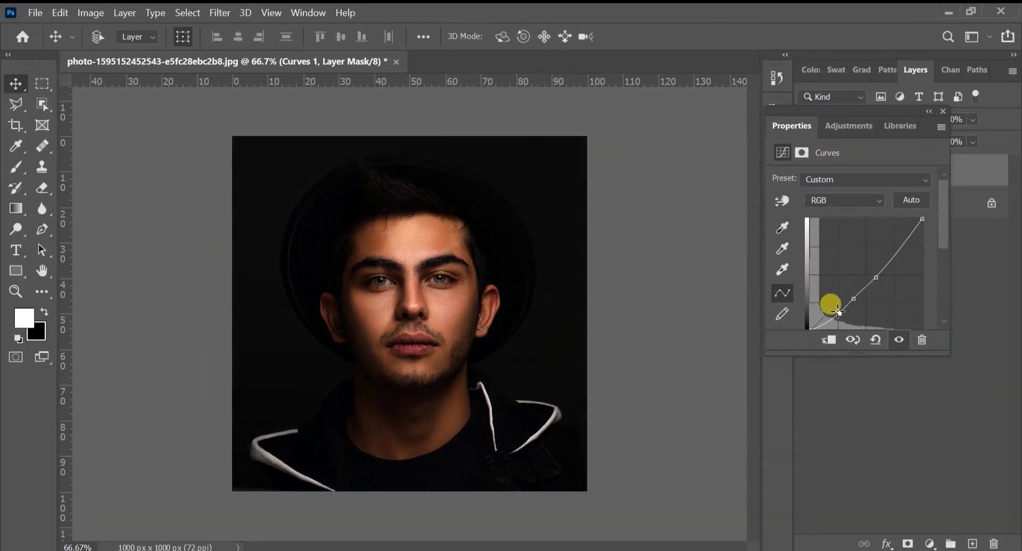
pyautogui.moveTo(830, 315); pyautogui.dragTo(833, 308)
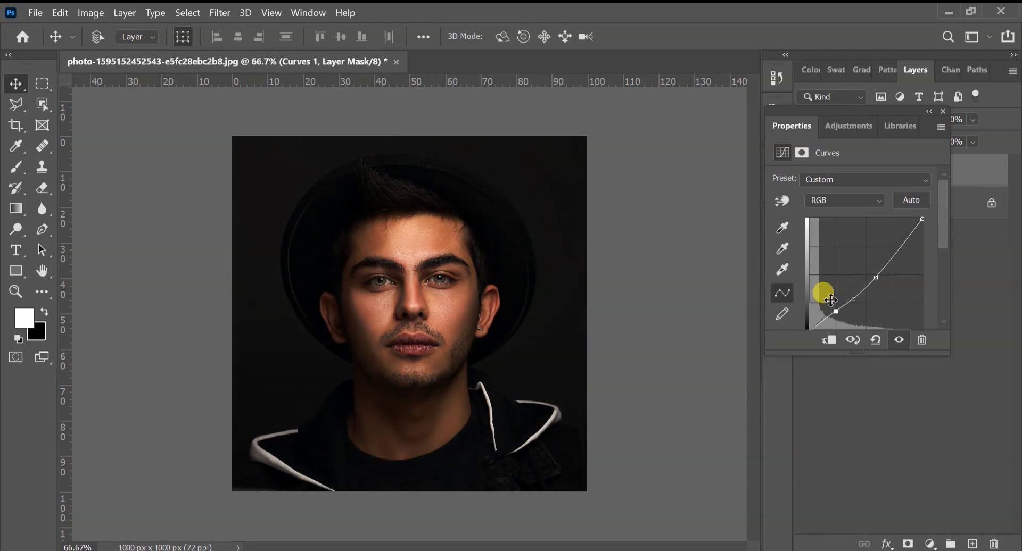
pyautogui.click(943, 111)
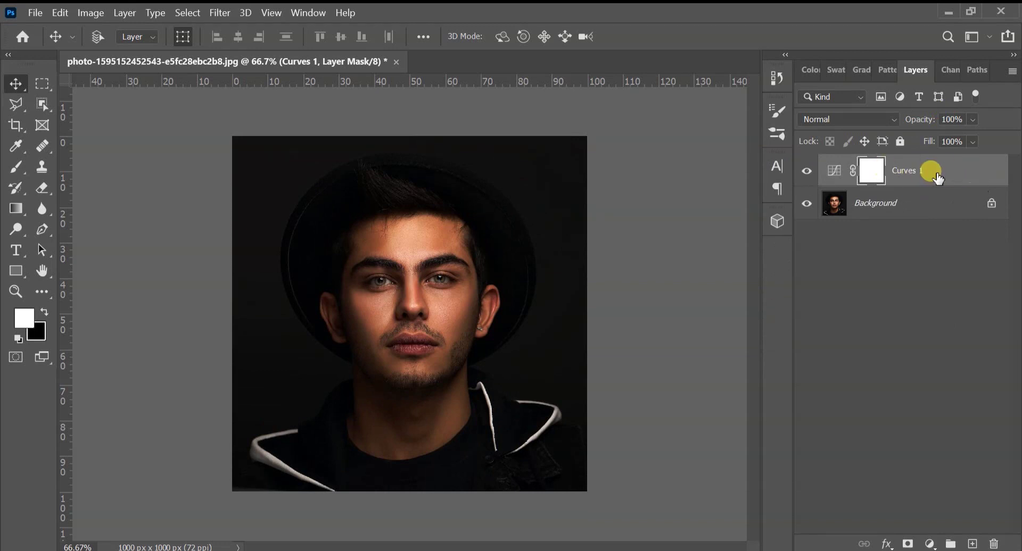
# Clip the Curves 1 layer to the Background and add a Gradient fill layer directly above the Background
pyautogui.rightClick(915, 163)
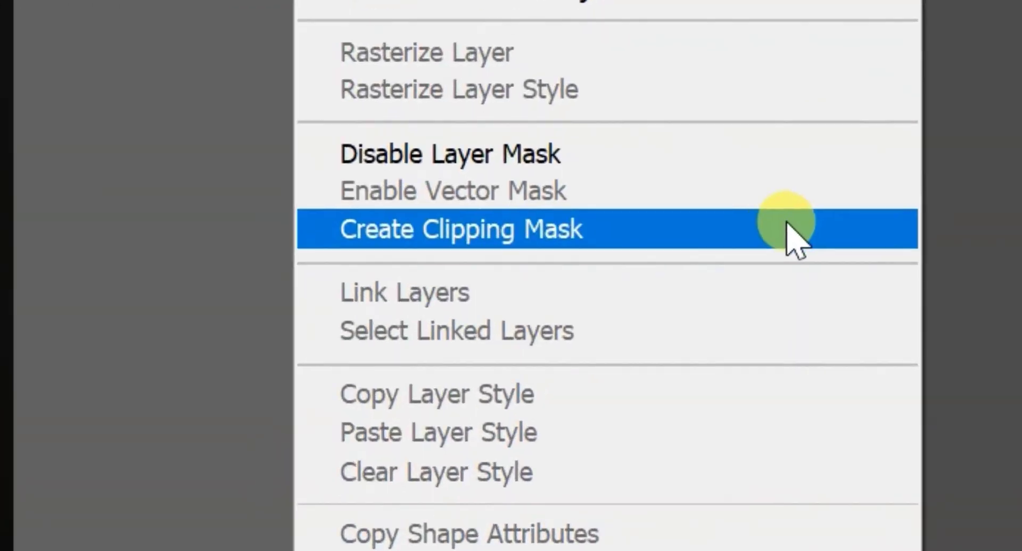
pyautogui.click(876, 316)
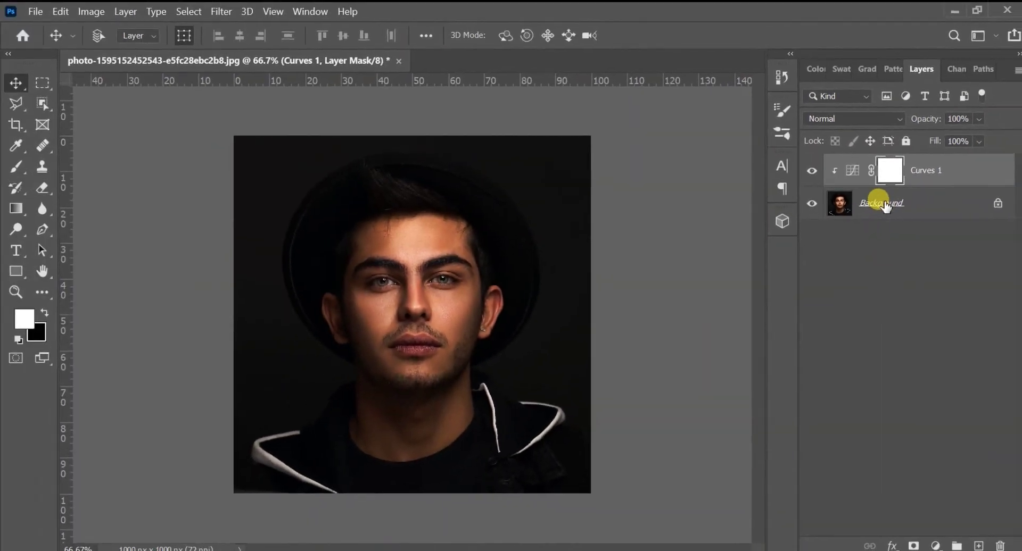
pyautogui.click(864, 207)
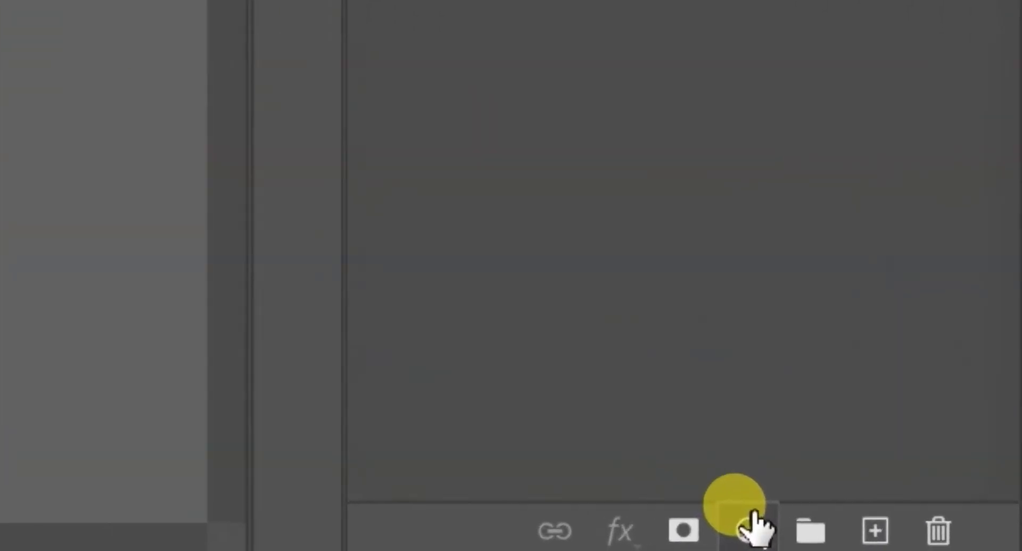
pyautogui.click(723, 529)
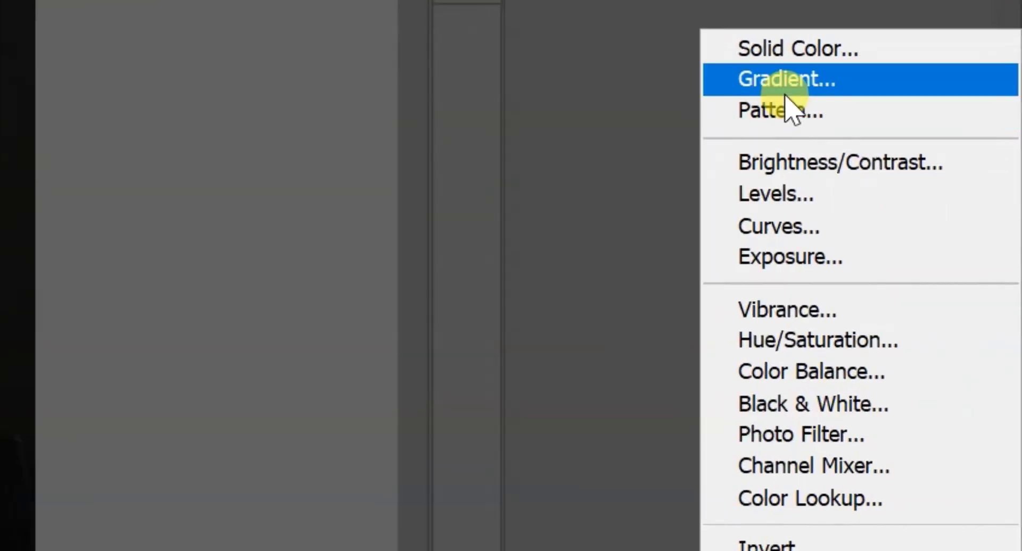
pyautogui.click(876, 209)
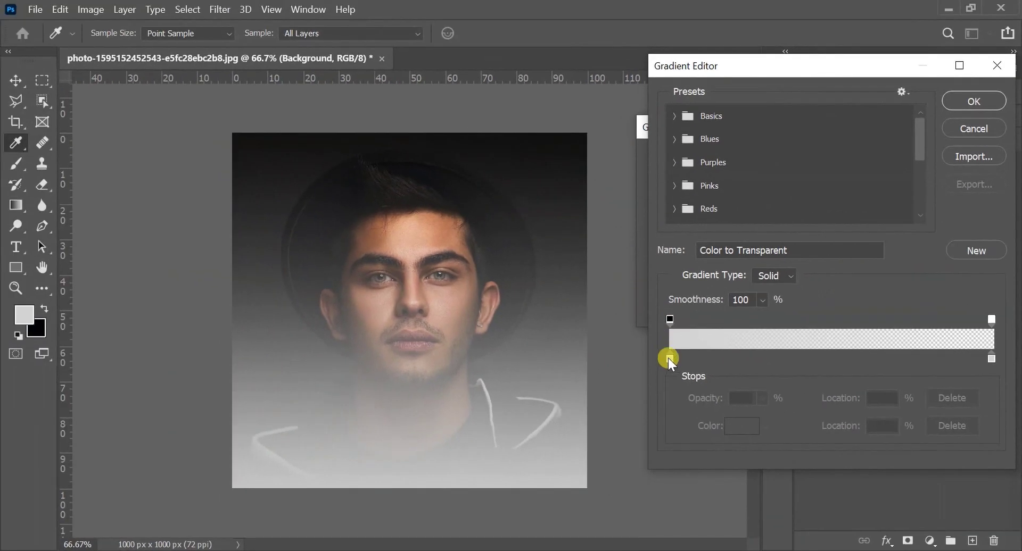
# Set the gradient's starting colour stop at location 0% to the near-black 131313
pyautogui.click(670, 357)
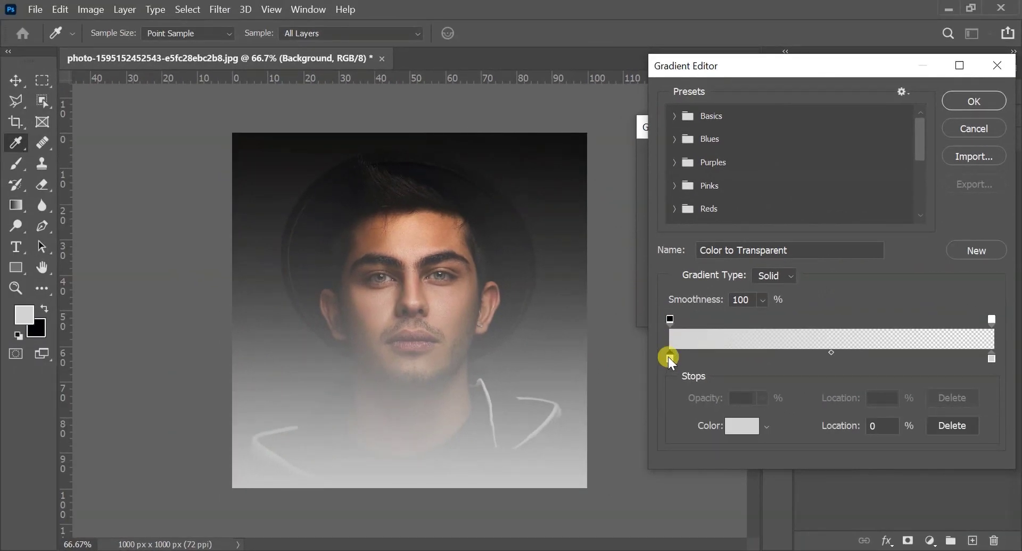
pyautogui.click(734, 424)
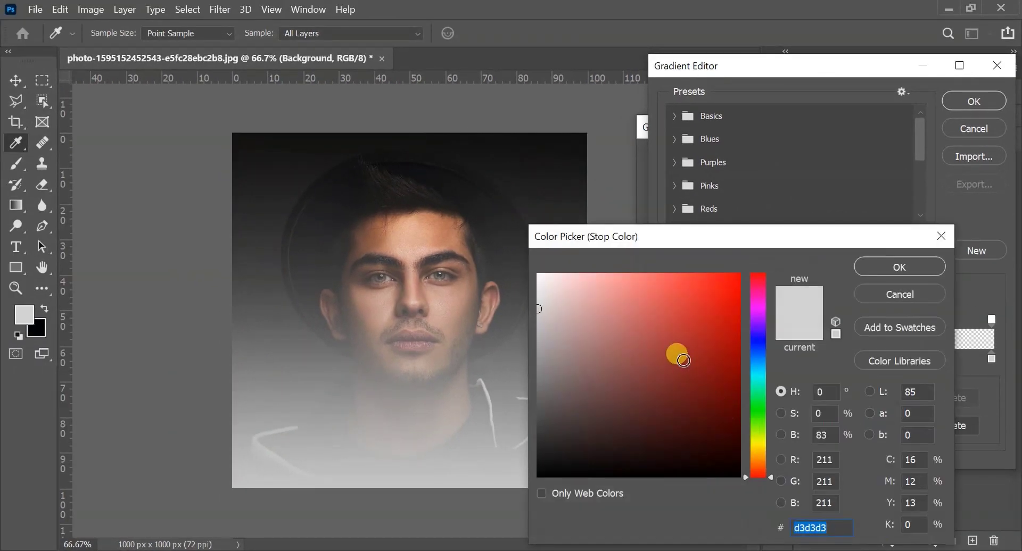
pyautogui.moveTo(668, 356); pyautogui.dragTo(523, 462)
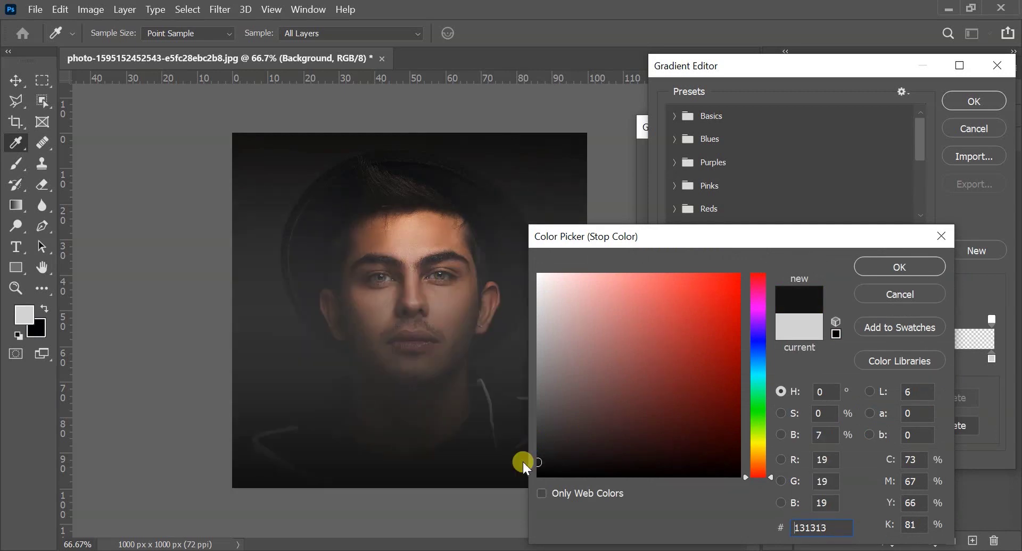
pyautogui.click(890, 271)
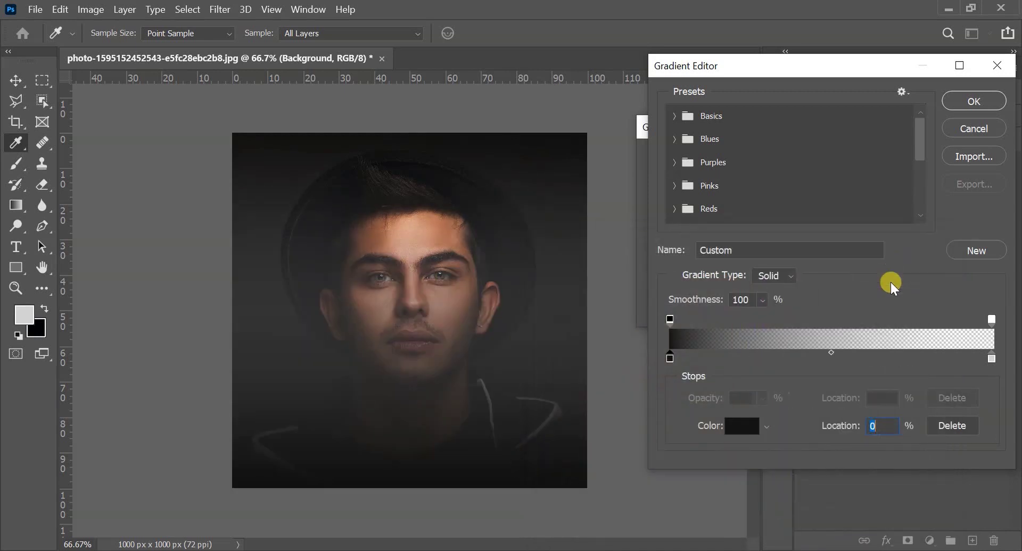
# Set the gradient's end colour stop at location 100% to the dark grey 171717 and accept the edited gradient
pyautogui.click(991, 359)
pyautogui.click(742, 426)
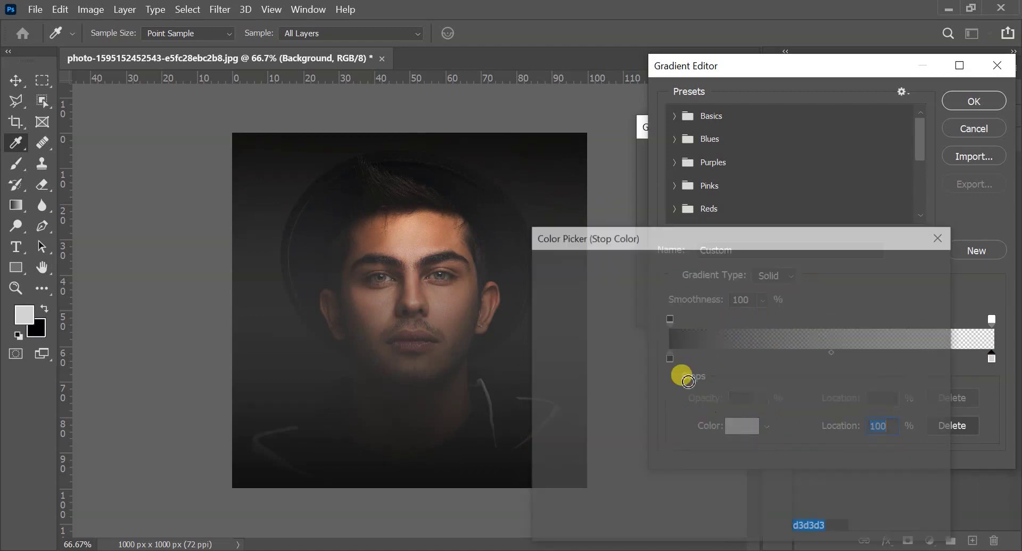
pyautogui.moveTo(482, 455)
pyautogui.mouseDown()
pyautogui.moveTo(488, 464)
pyautogui.moveTo(493, 447)
pyautogui.mouseUp()
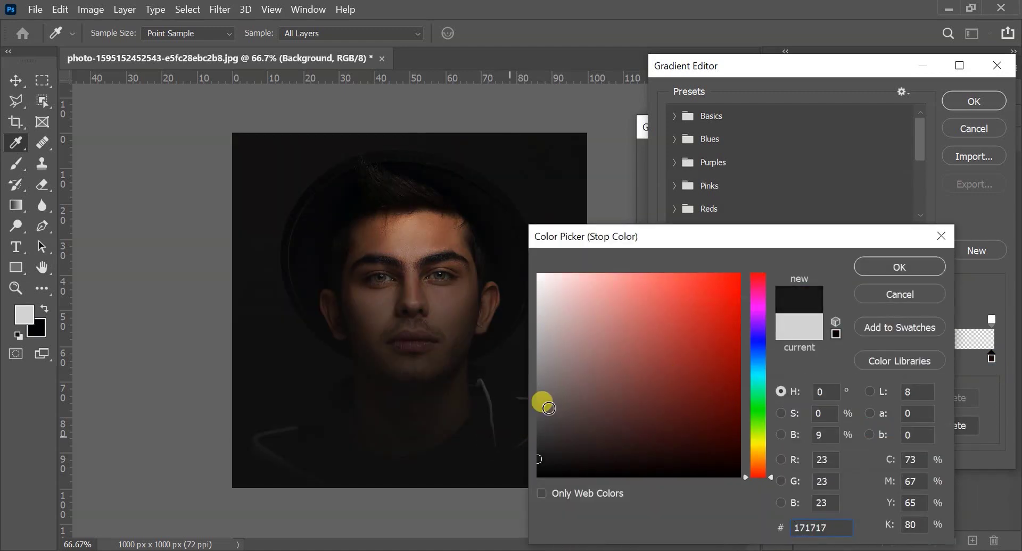
pyautogui.click(916, 268)
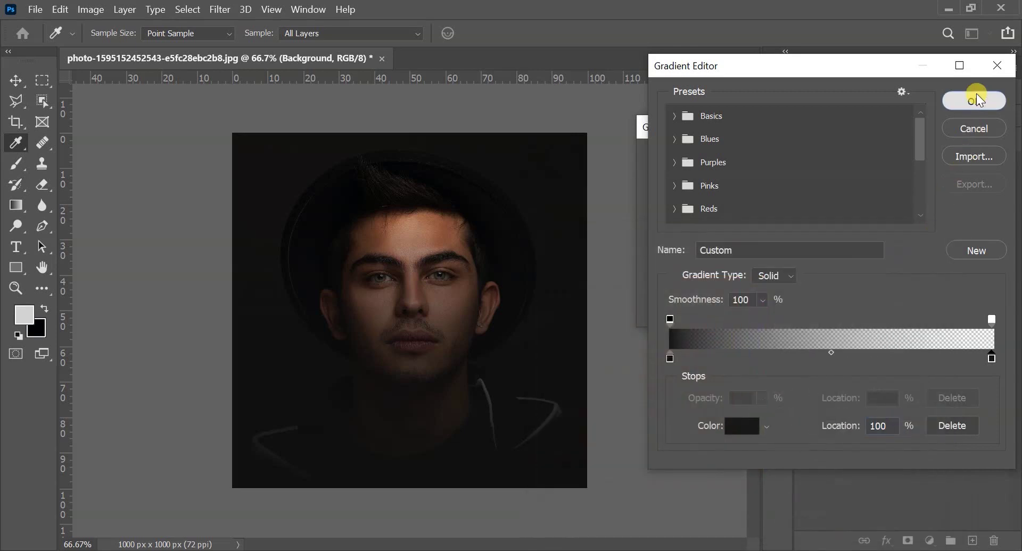
pyautogui.click(976, 100)
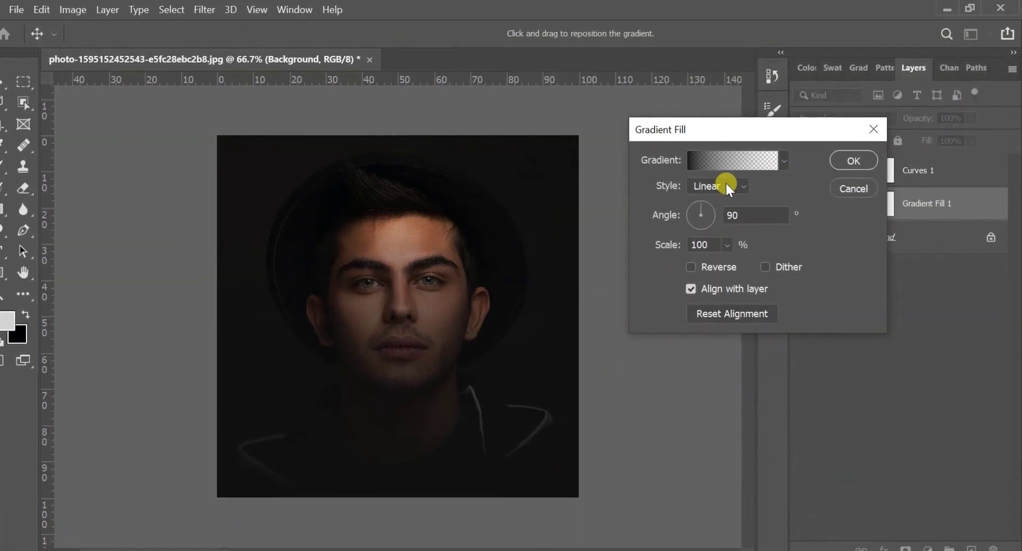
# Set the Linear gradient fill's angle to about -0.8°, reposition it slightly on the portrait, enable Dither and apply the fill
pyautogui.click(727, 186)
pyautogui.click(719, 190)
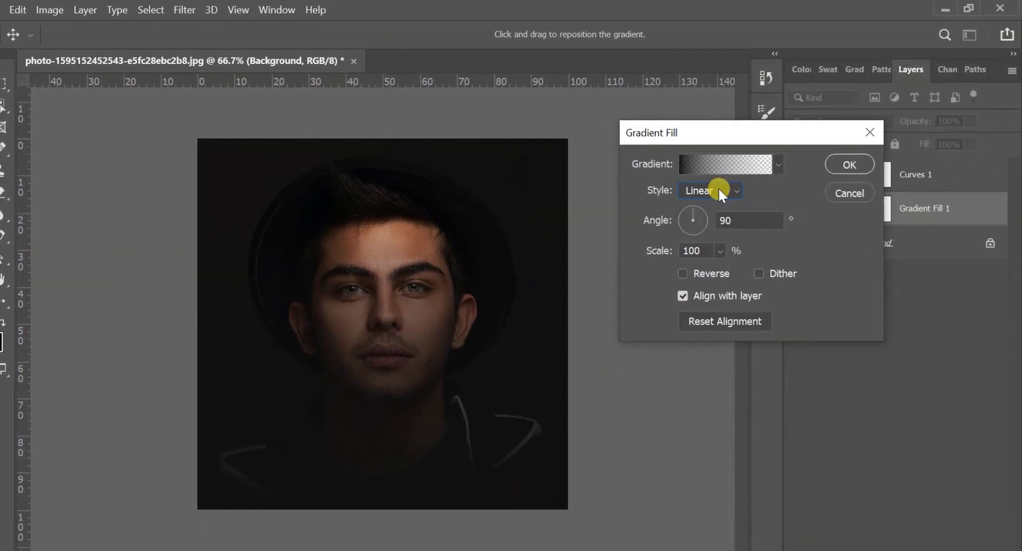
pyautogui.moveTo(702, 223); pyautogui.dragTo(706, 222)
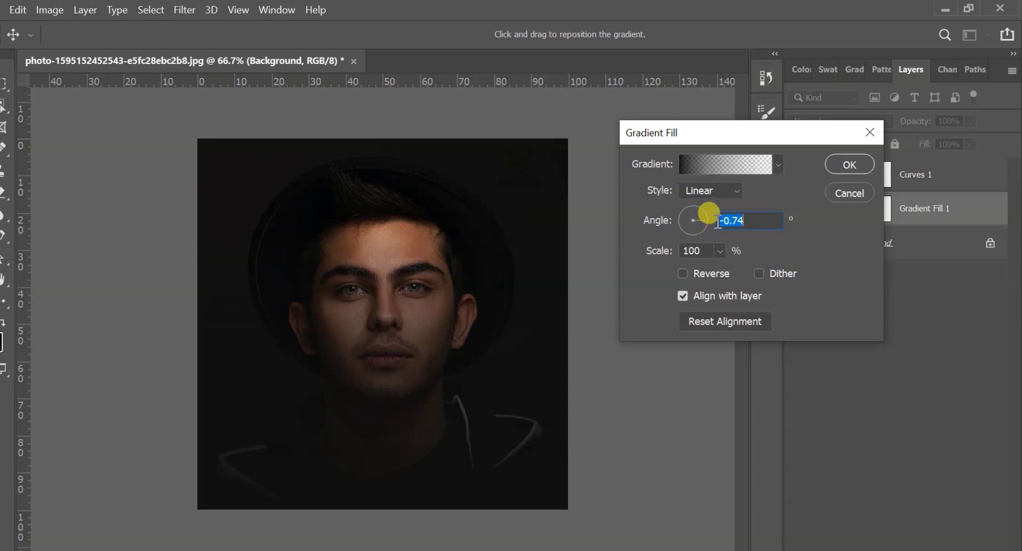
pyautogui.moveTo(712, 224)
pyautogui.mouseDown()
pyautogui.moveTo(701, 219)
pyautogui.moveTo(710, 213)
pyautogui.mouseUp()
pyautogui.moveTo(288, 325)
pyautogui.mouseDown()
pyautogui.moveTo(309, 332)
pyautogui.moveTo(299, 324)
pyautogui.mouseUp()
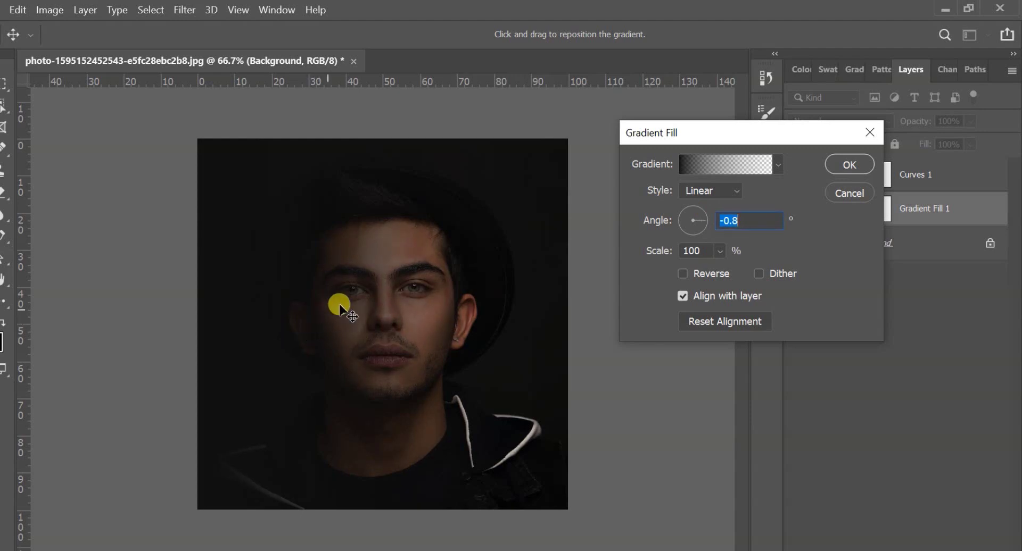
pyautogui.click(769, 277)
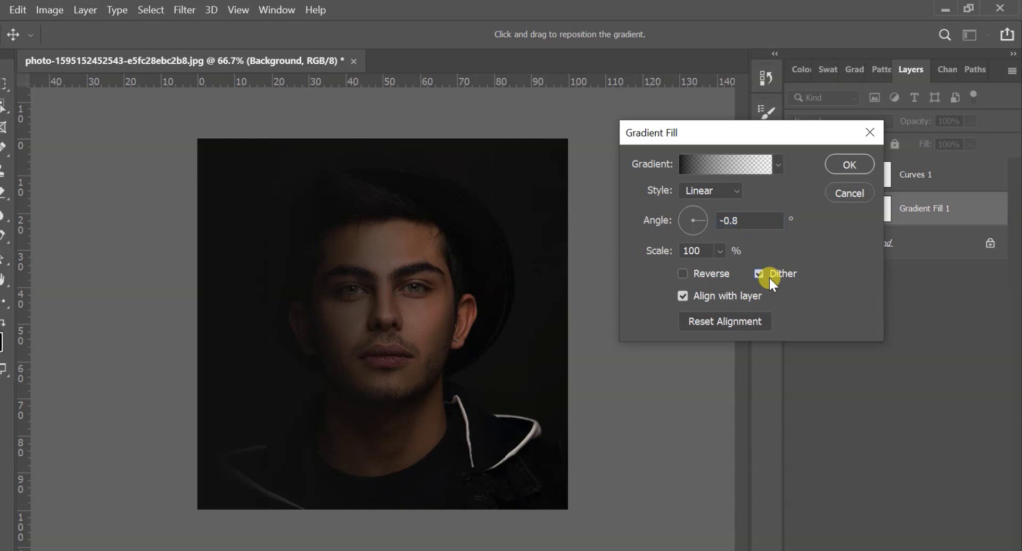
pyautogui.click(849, 166)
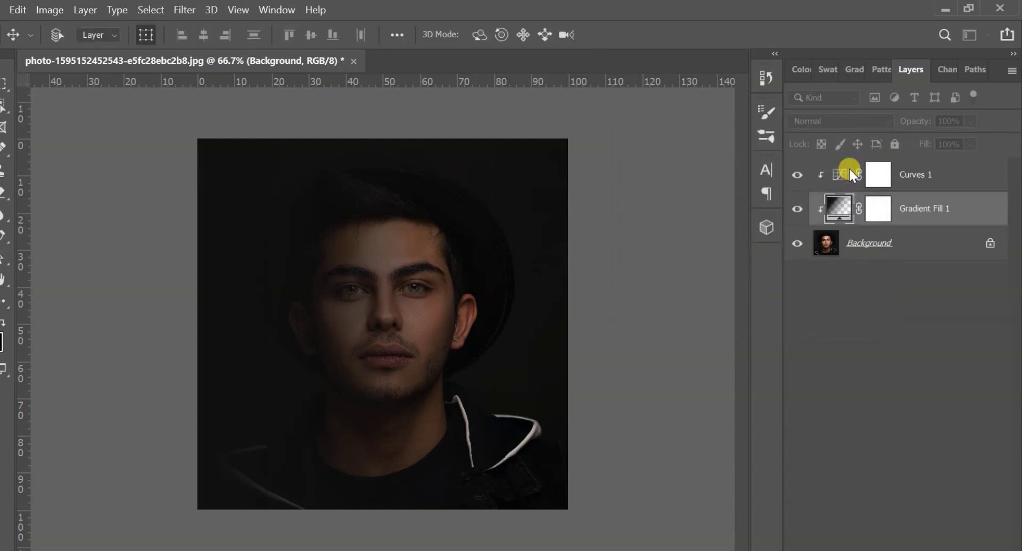
# Duplicate the Gradient Fill 1 layer and rotate the copy's gradient to an angle of about -179.1°
pyautogui.moveTo(945, 205); pyautogui.dragTo(962, 532)
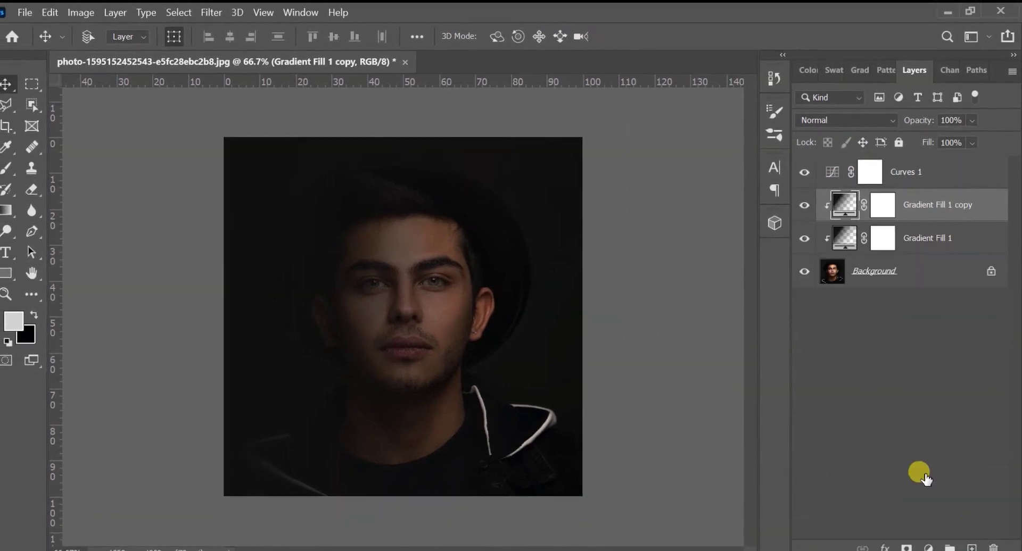
pyautogui.doubleClick(844, 205)
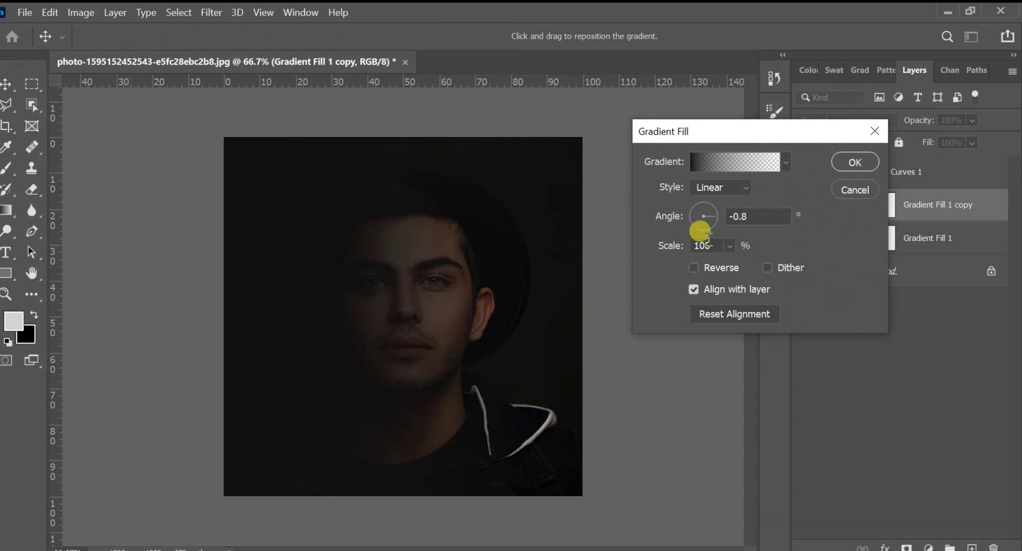
pyautogui.moveTo(695, 218); pyautogui.dragTo(685, 216)
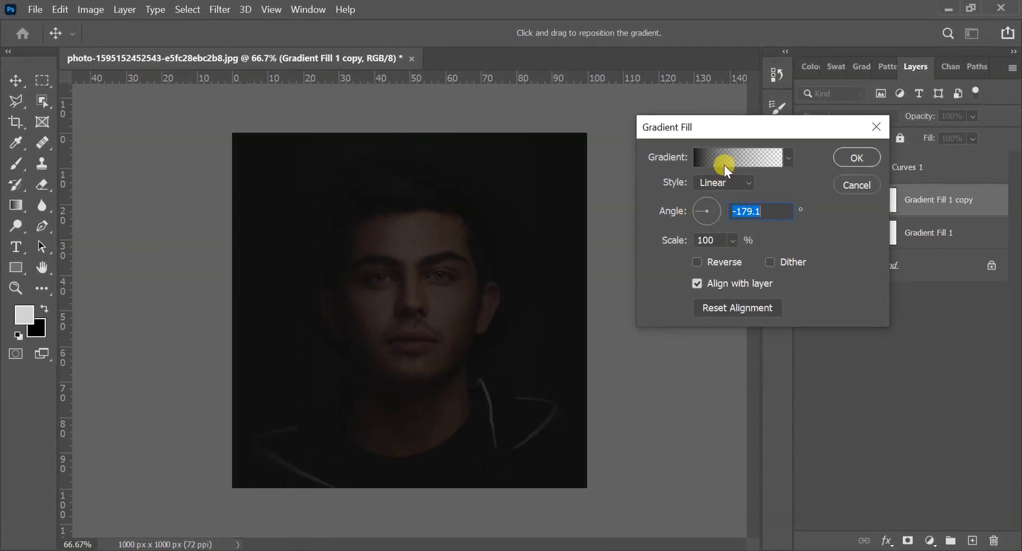
# Change the copied gradient's starting colour stop to a strong red, about a90101, and accept the edited gradient
pyautogui.click(724, 162)
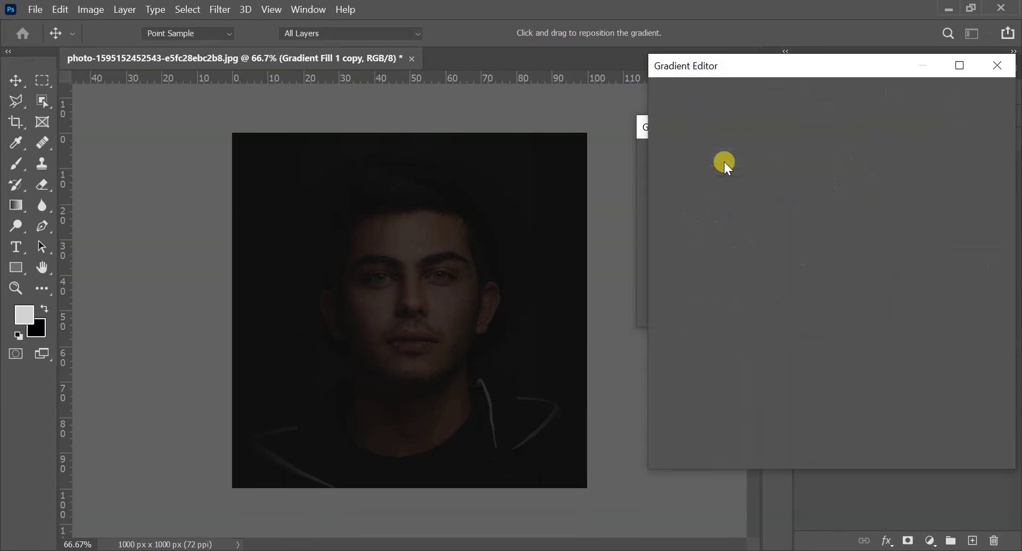
pyautogui.click(669, 359)
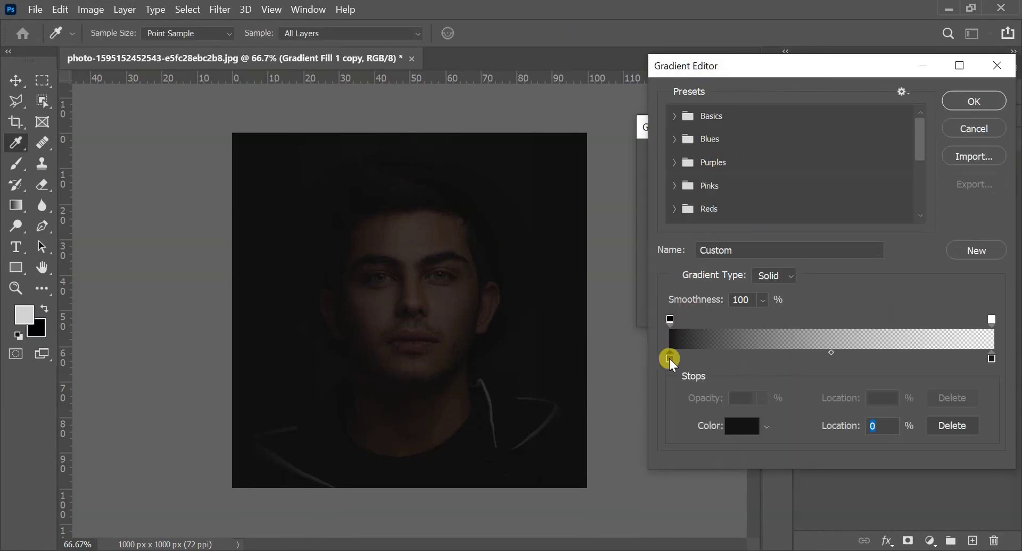
pyautogui.click(737, 438)
pyautogui.click(733, 320)
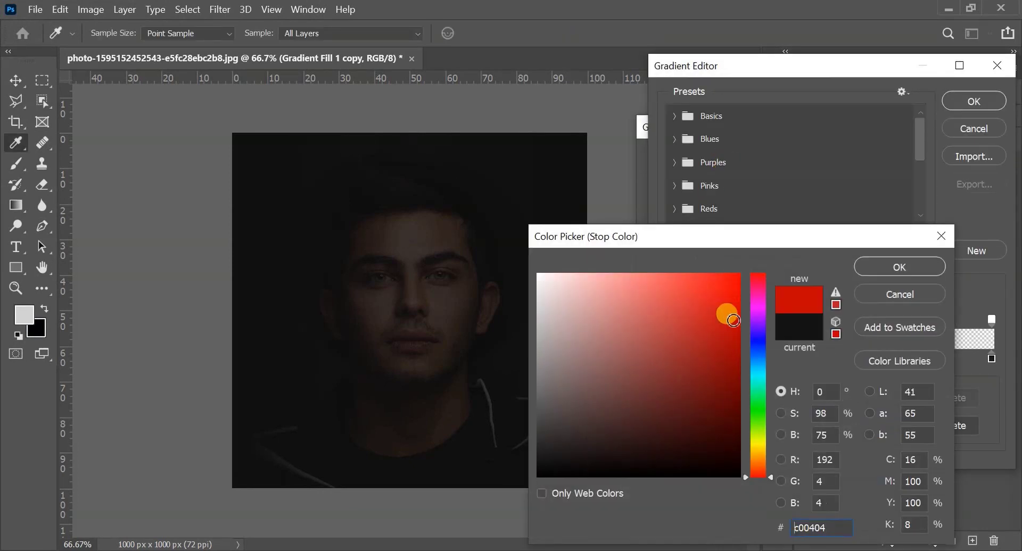
pyautogui.click(735, 349)
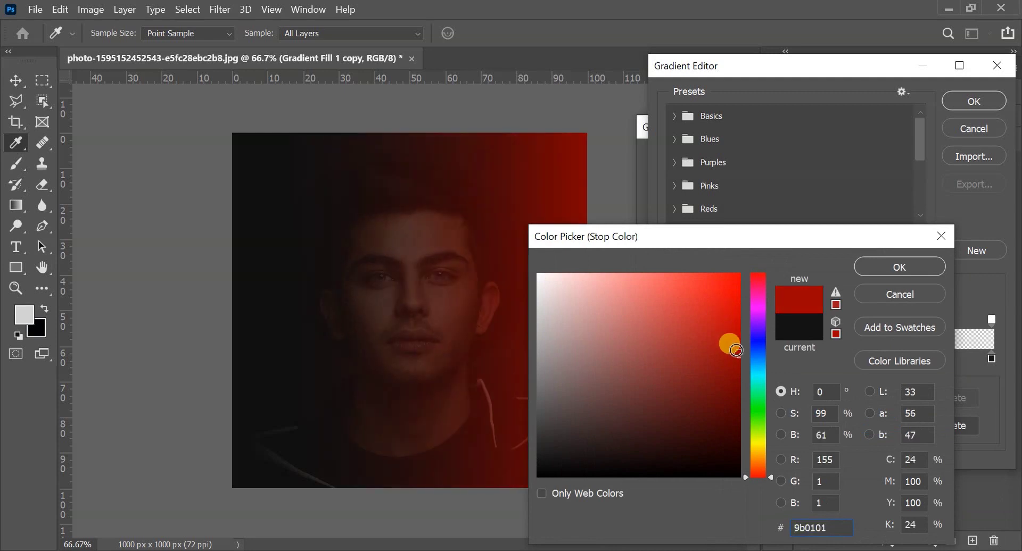
pyautogui.click(736, 332)
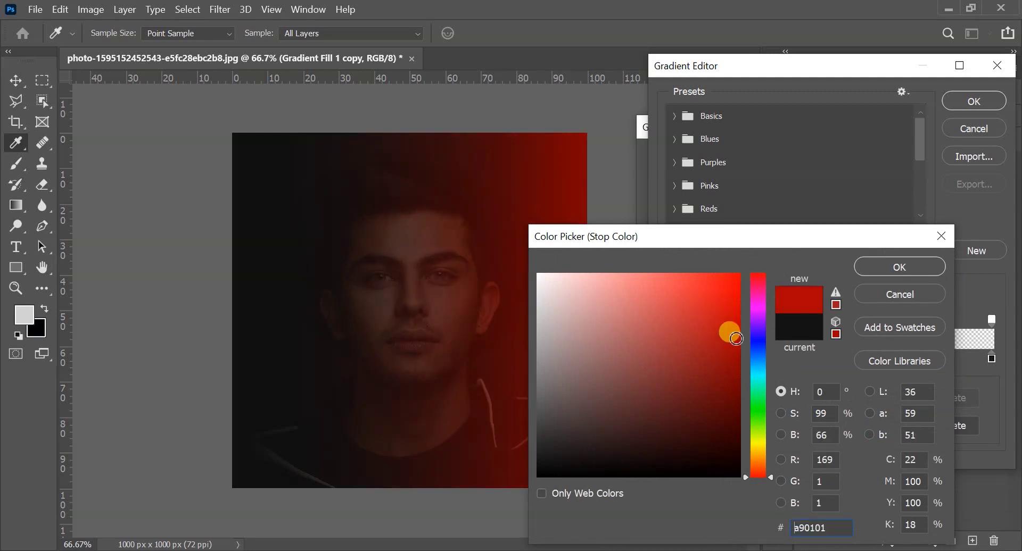
pyautogui.click(915, 274)
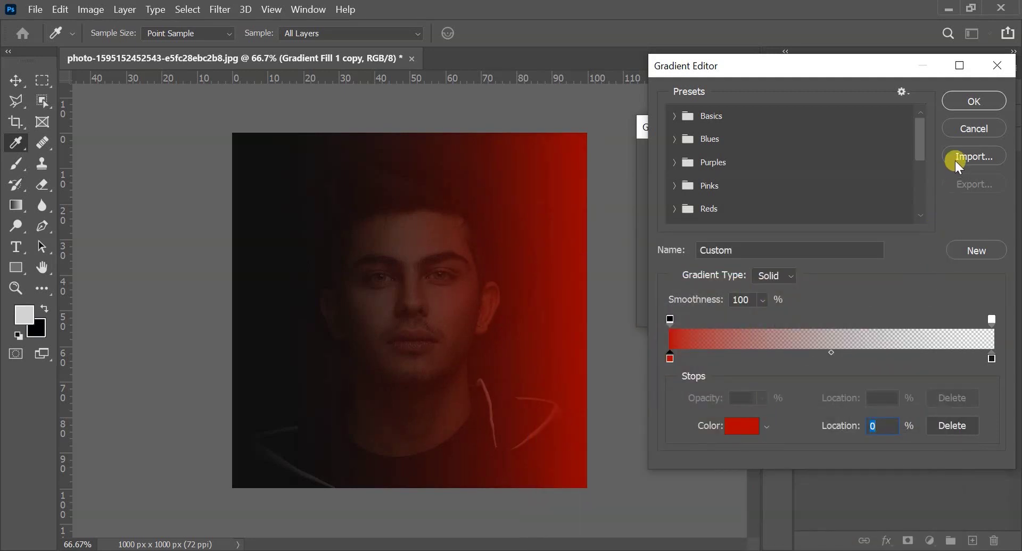
pyautogui.click(970, 95)
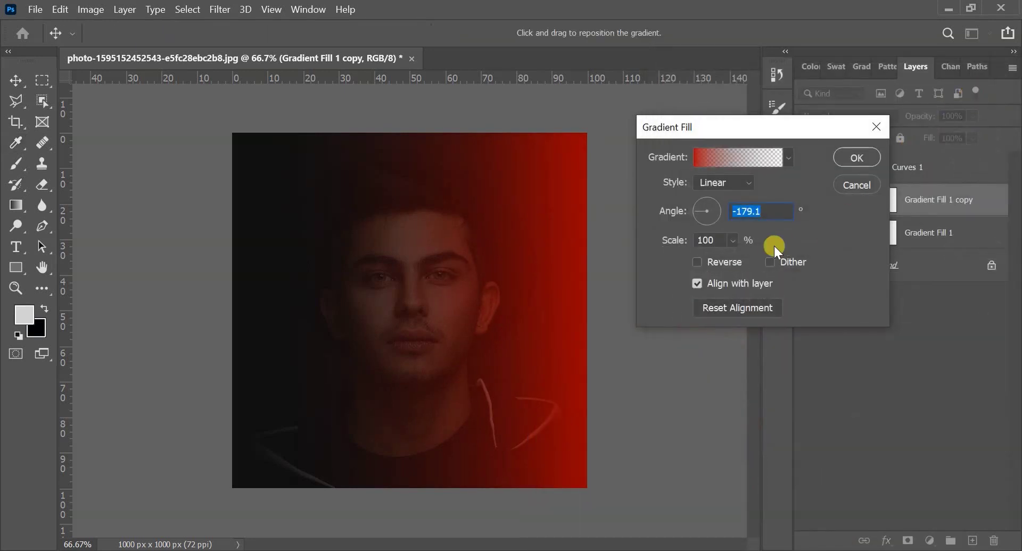
# Set the red gradient fill's angle to about 178.99° and its scale to about 79%, and apply the fill
pyautogui.moveTo(704, 217); pyautogui.dragTo(693, 212)
pyautogui.click(784, 267)
pyautogui.click(784, 265)
pyautogui.moveTo(674, 244)
pyautogui.mouseDown()
pyautogui.moveTo(663, 245)
pyautogui.moveTo(685, 246)
pyautogui.moveTo(659, 246)
pyautogui.mouseUp()
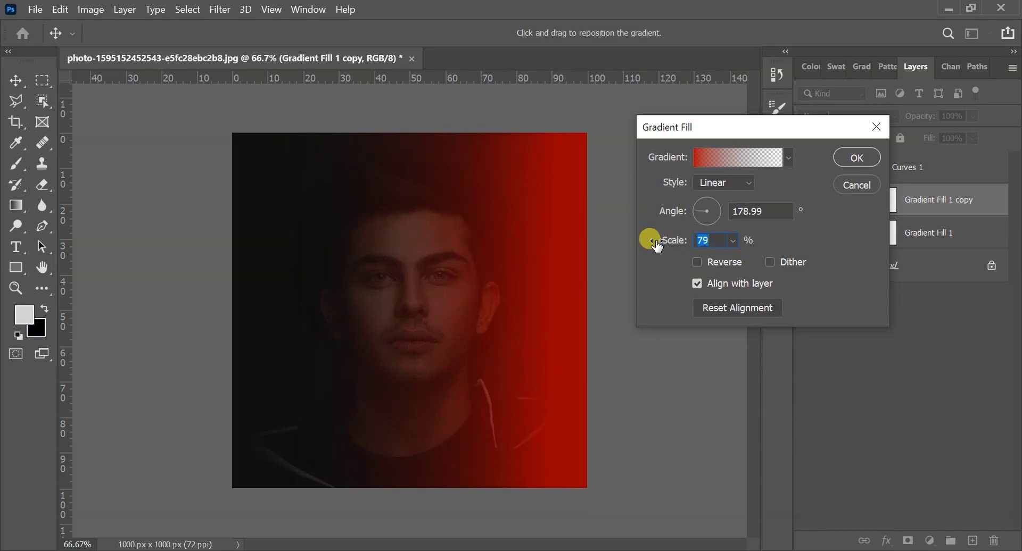
pyautogui.hotkey('shift', 'Tab')
pyautogui.click(856, 159)
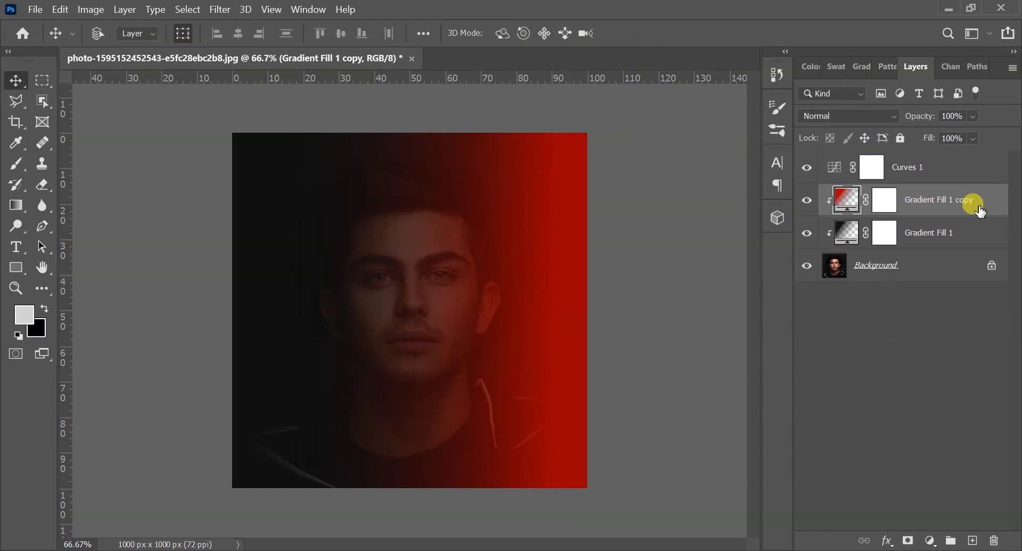
# Set the blend mode of the red Gradient Fill 1 copy layer to Soft Light
pyautogui.rightClick(979, 209)
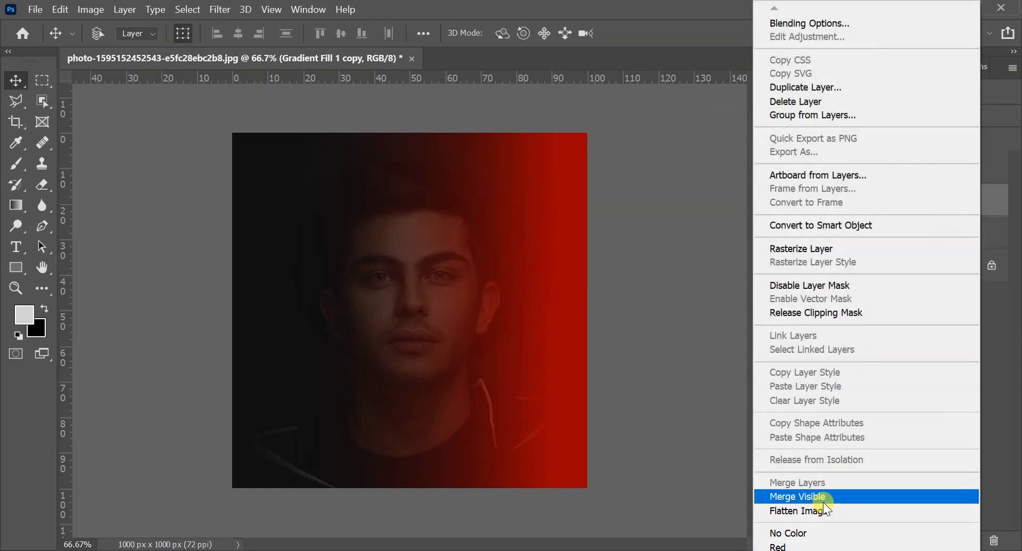
pyautogui.click(1006, 405)
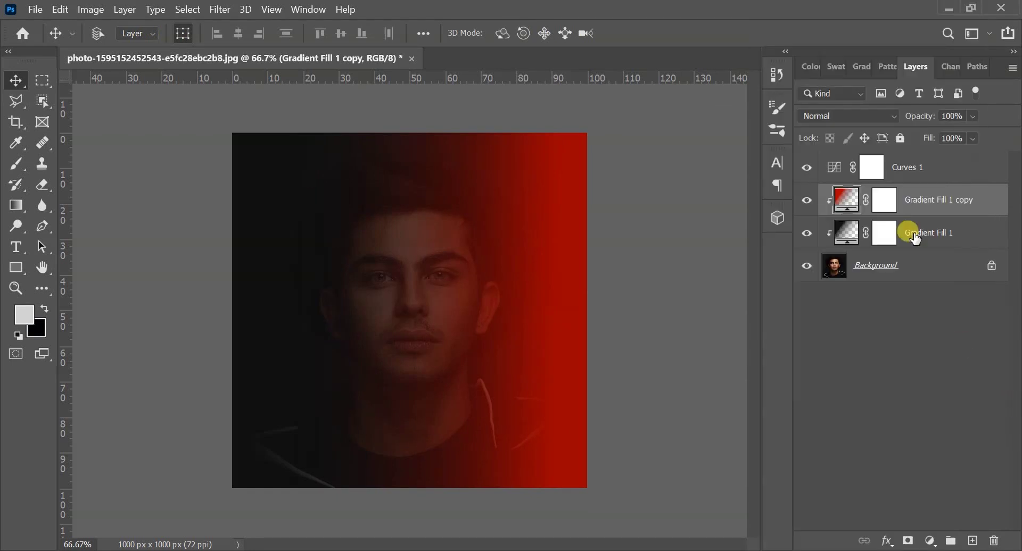
pyautogui.click(881, 117)
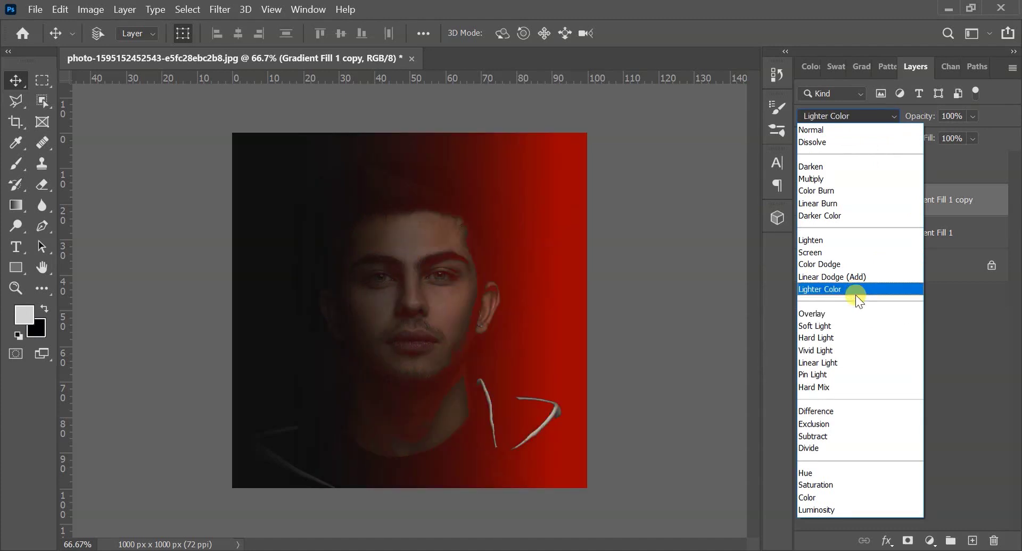
pyautogui.click(843, 326)
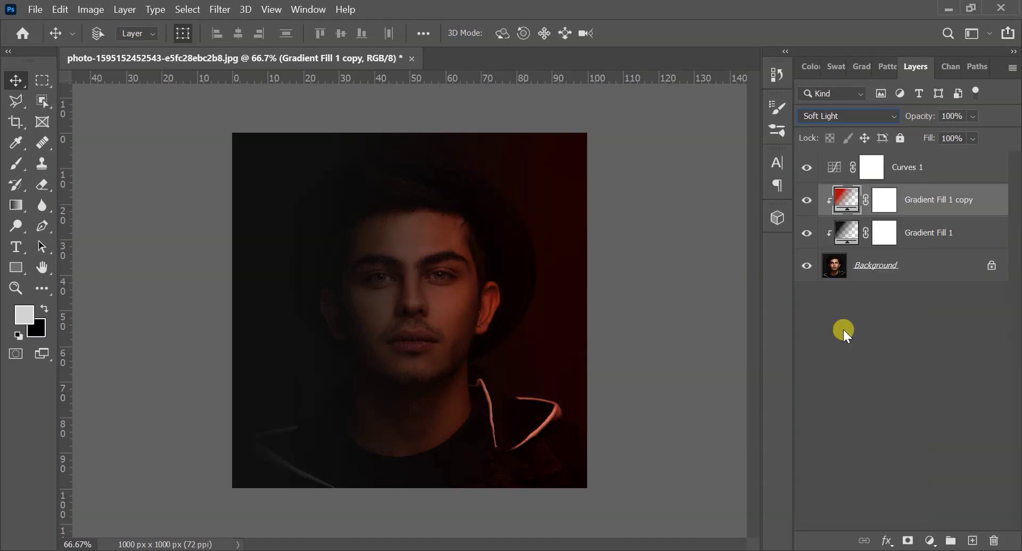
# Set the blend mode of the dark Gradient Fill 1 layer to Exclusion
pyautogui.click(842, 233)
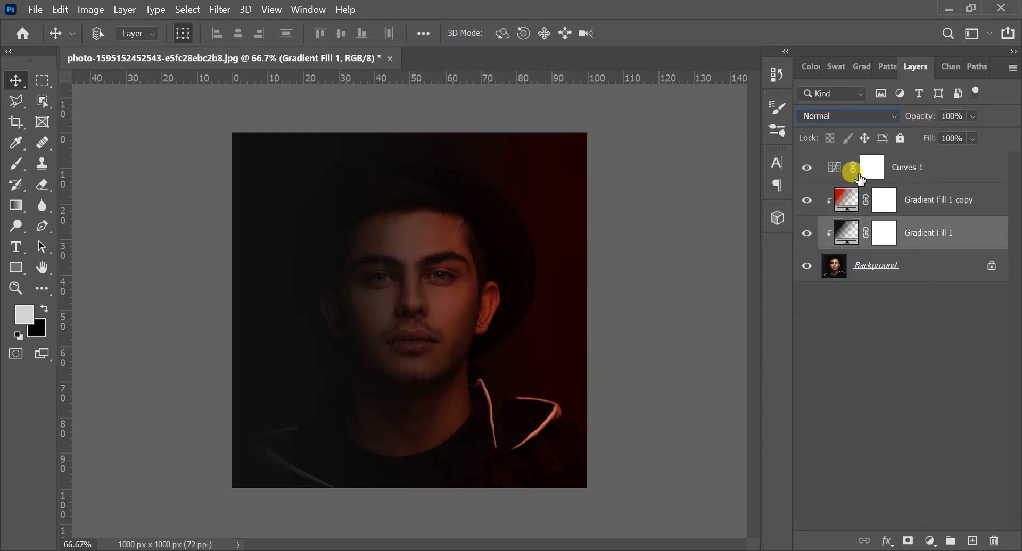
pyautogui.click(880, 115)
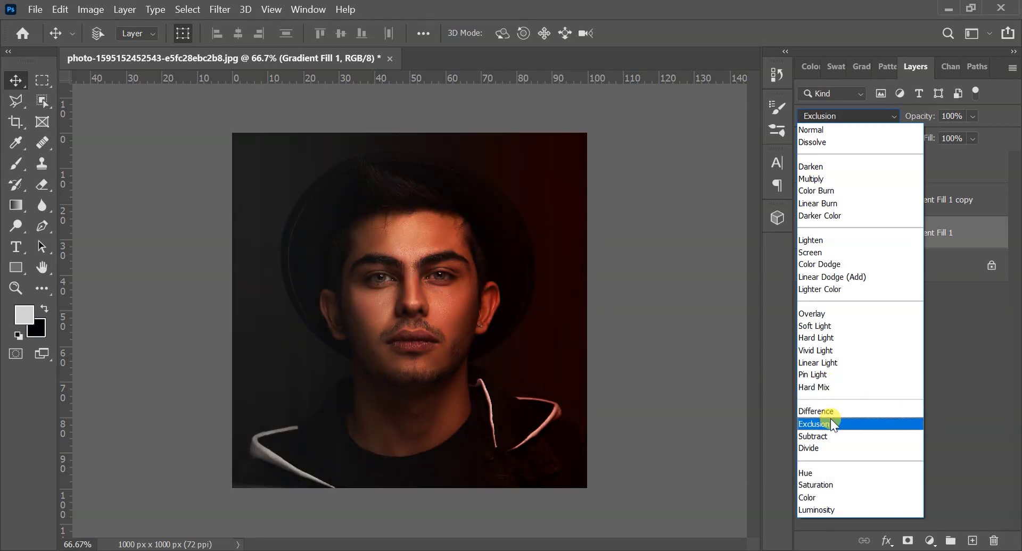
pyautogui.click(831, 423)
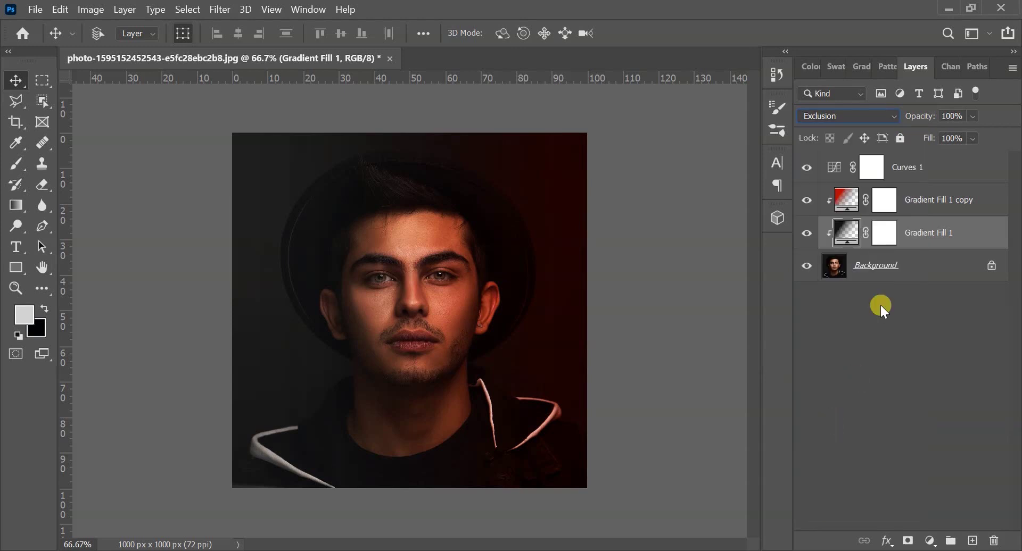
# Add a Brightness/Contrast adjustment layer directly above the Background and set its brightness to about -9
pyautogui.click(881, 266)
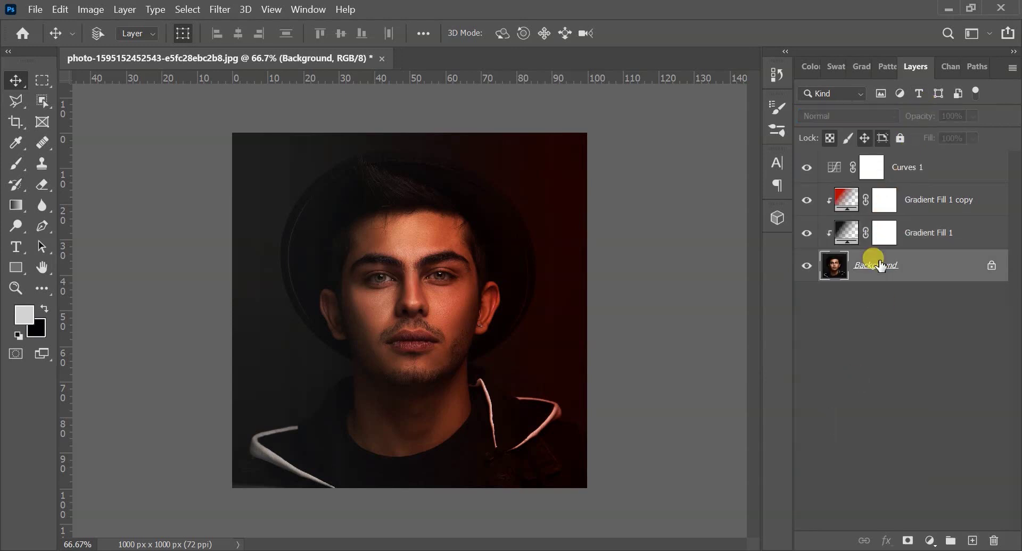
pyautogui.click(930, 542)
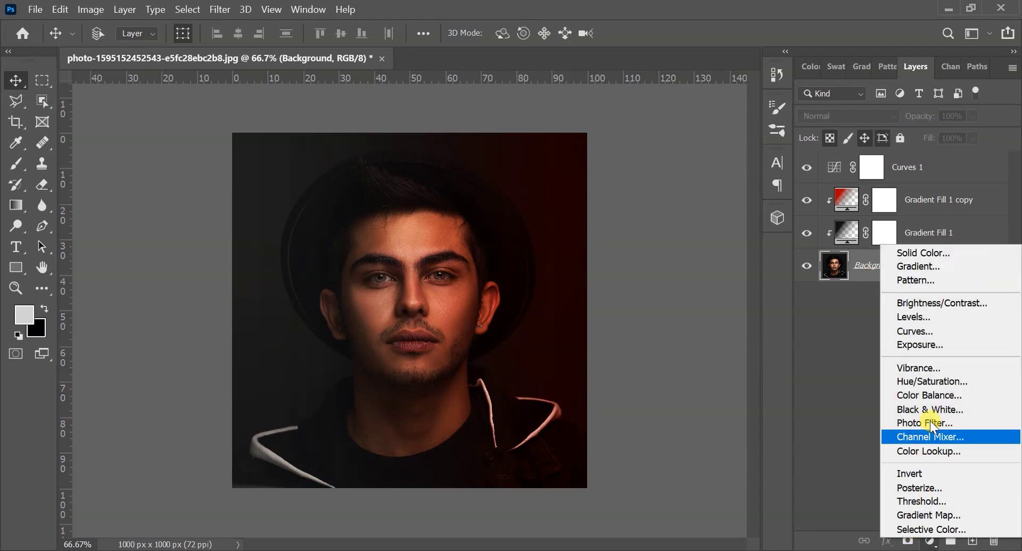
pyautogui.click(930, 303)
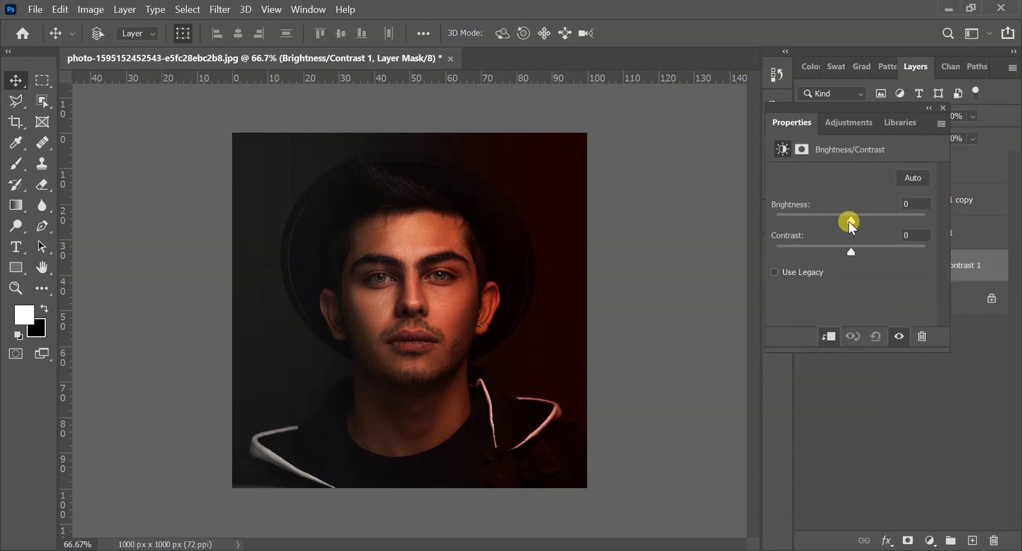
pyautogui.moveTo(851, 219); pyautogui.dragTo(854, 219)
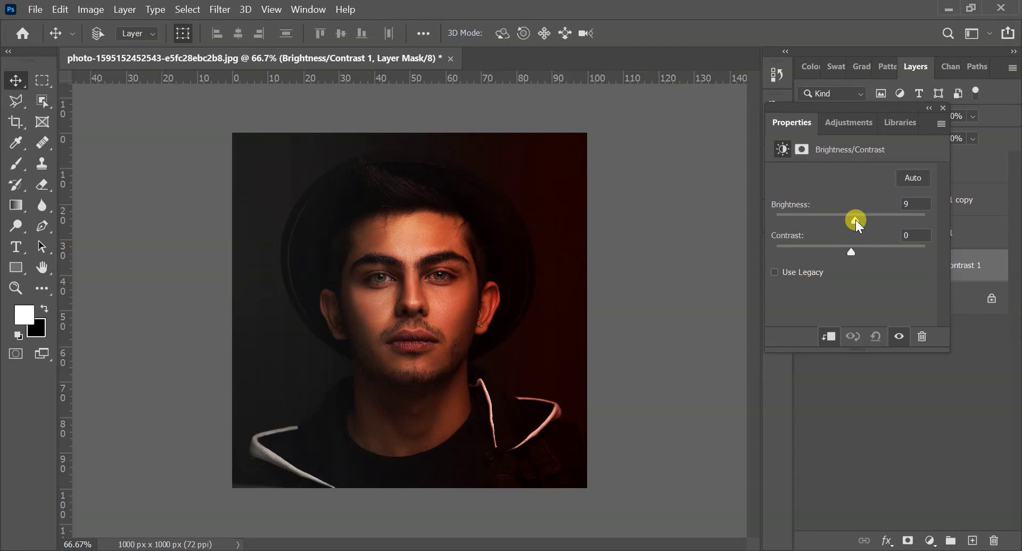
pyautogui.moveTo(841, 219); pyautogui.dragTo(846, 221)
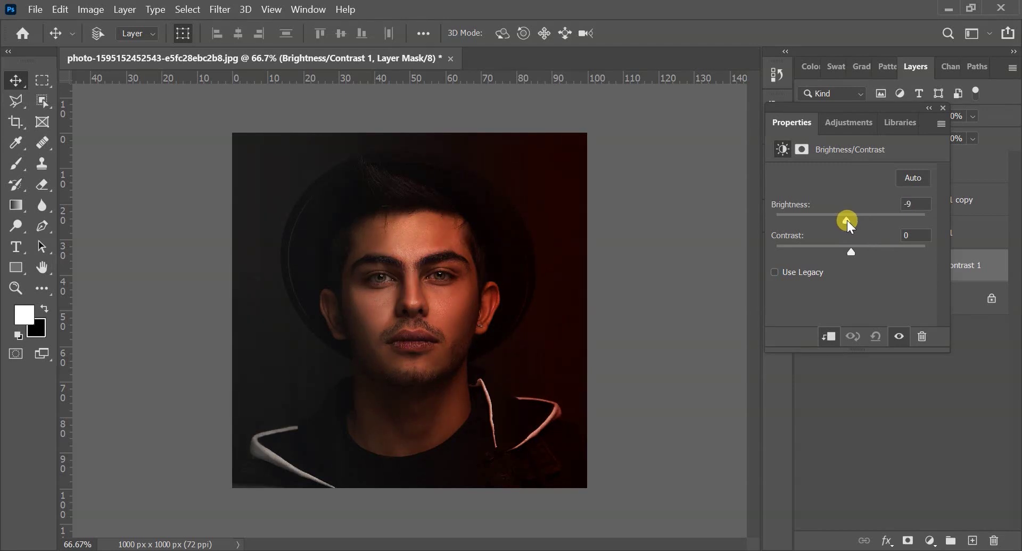
pyautogui.click(945, 105)
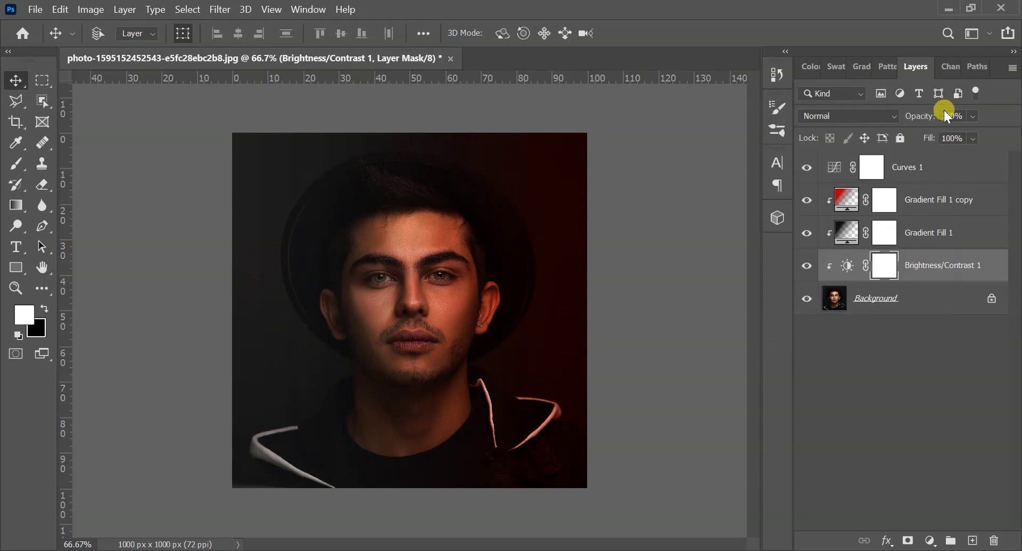
pyautogui.click(910, 308)
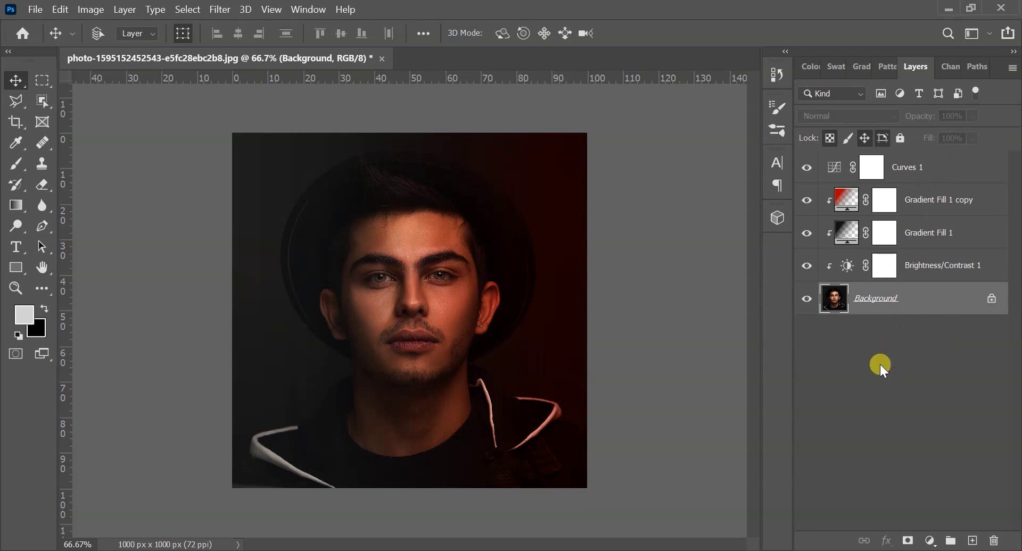
pyautogui.click(930, 541)
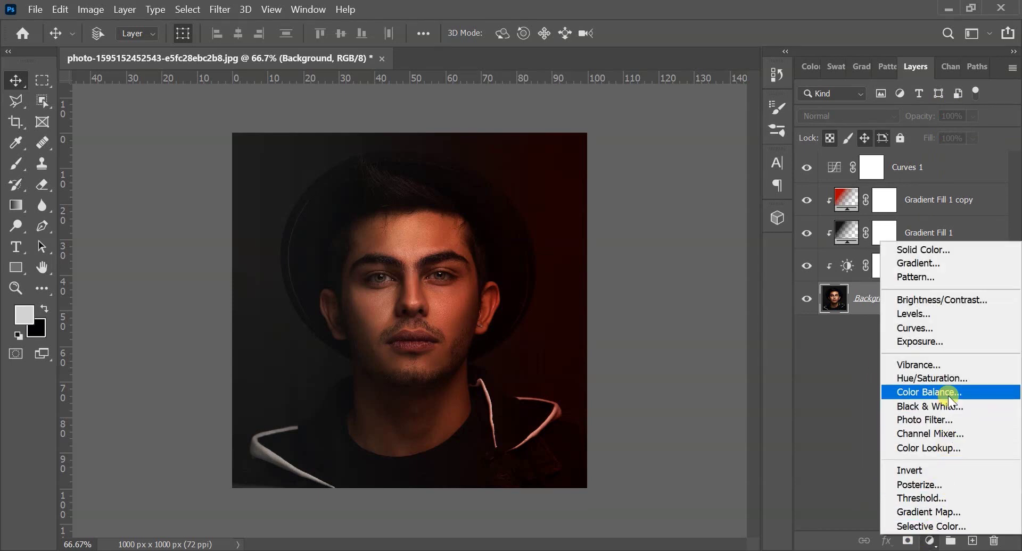
pyautogui.click(868, 363)
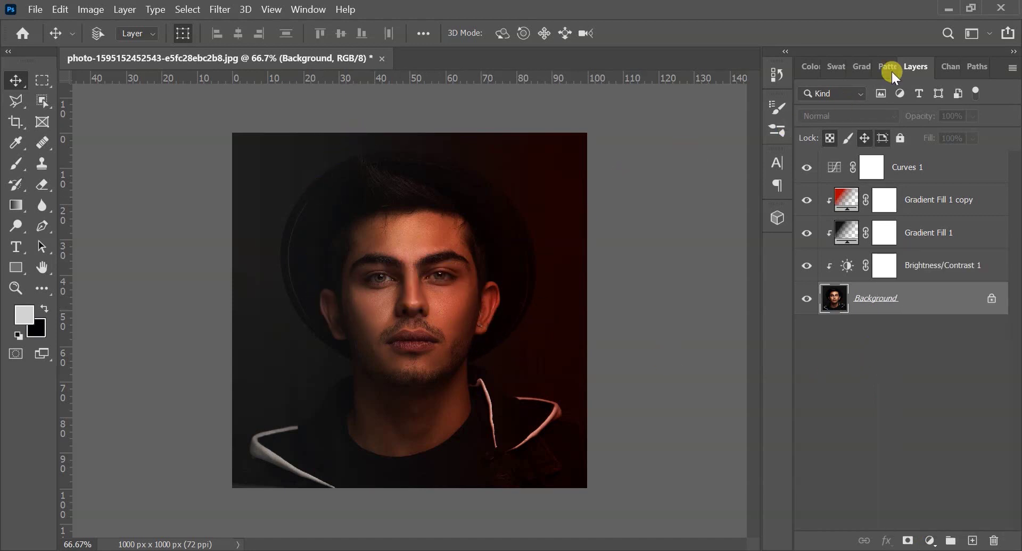
# Minimise the Photoshop window to show the desktop
pyautogui.click(939, 6)
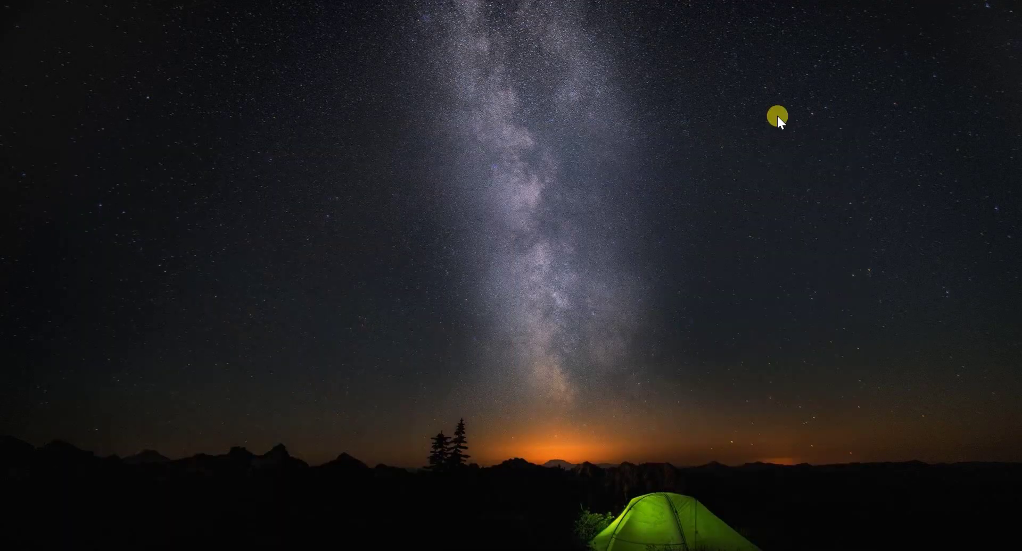
pyautogui.rightClick(584, 213)
pyautogui.click(500, 280)
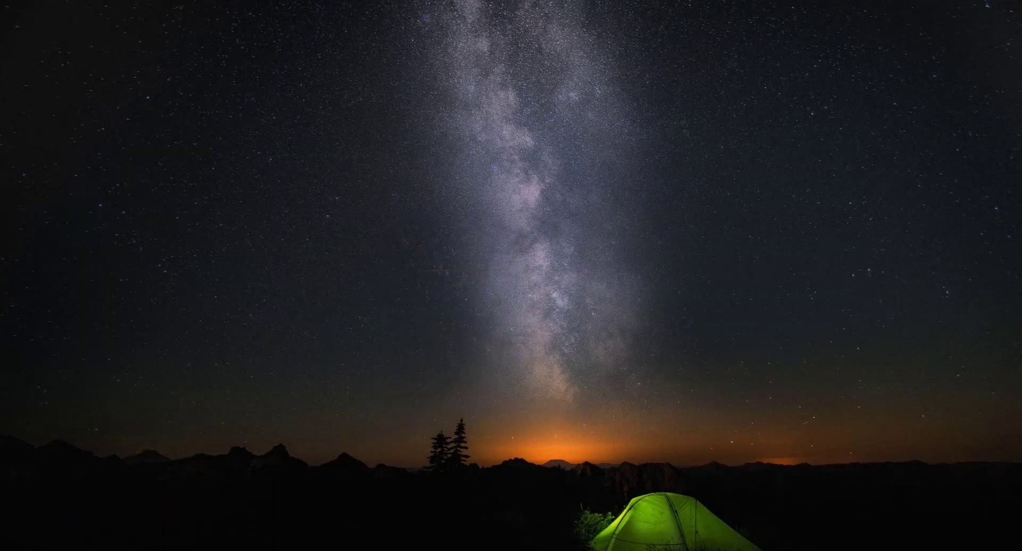